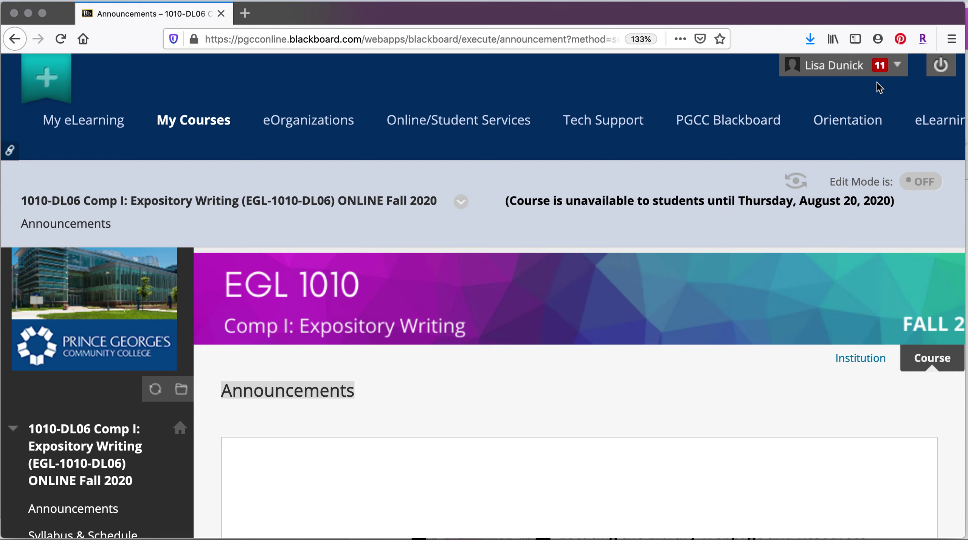
Step: Go to the course's Course Content page and open the UNIT I materials
{"action": "scroll", "coordinate": [682, 222], "scroll_direction": "down", "scroll_amount": 3}
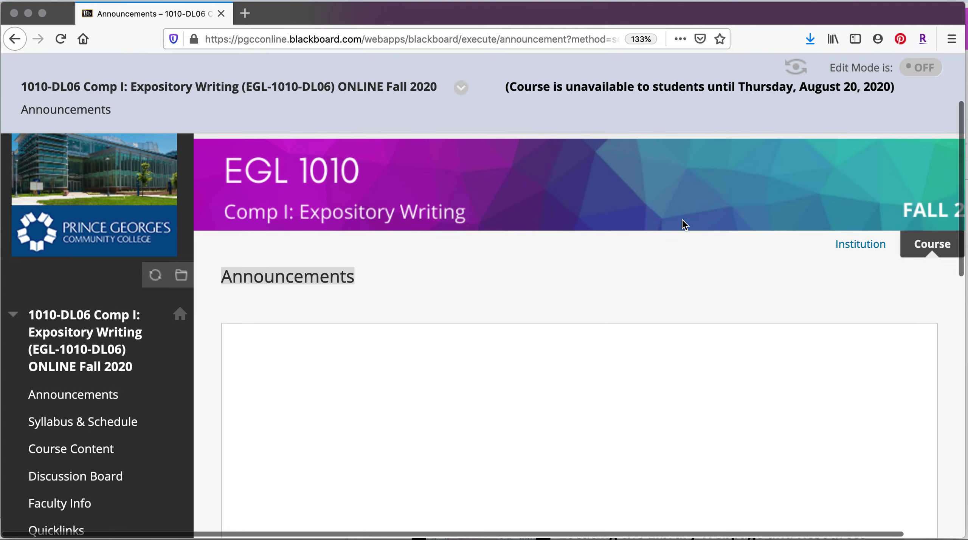
{"action": "scroll", "coordinate": [466, 287], "scroll_direction": "down", "scroll_amount": 3}
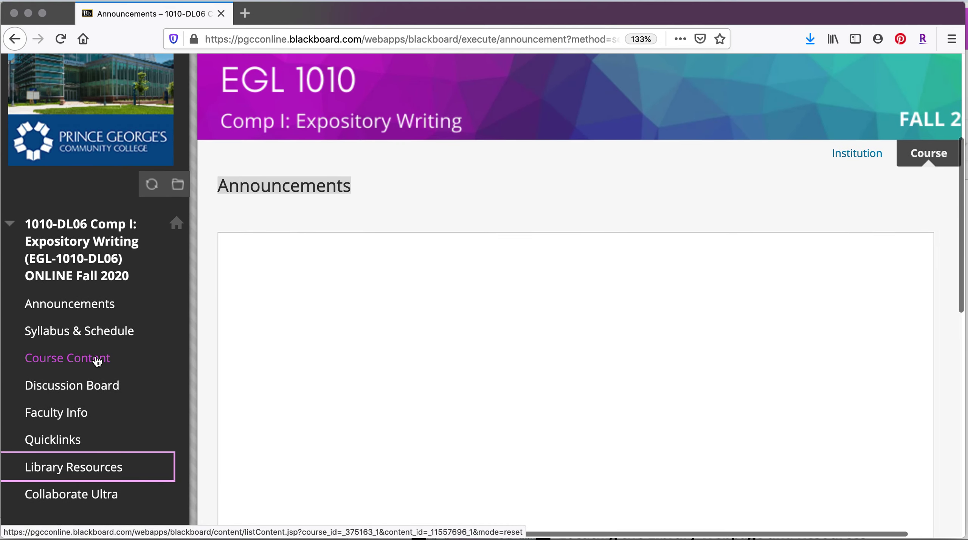
{"action": "left_click", "coordinate": [66, 358]}
{"action": "scroll", "coordinate": [323, 366], "scroll_direction": "down", "scroll_amount": 10}
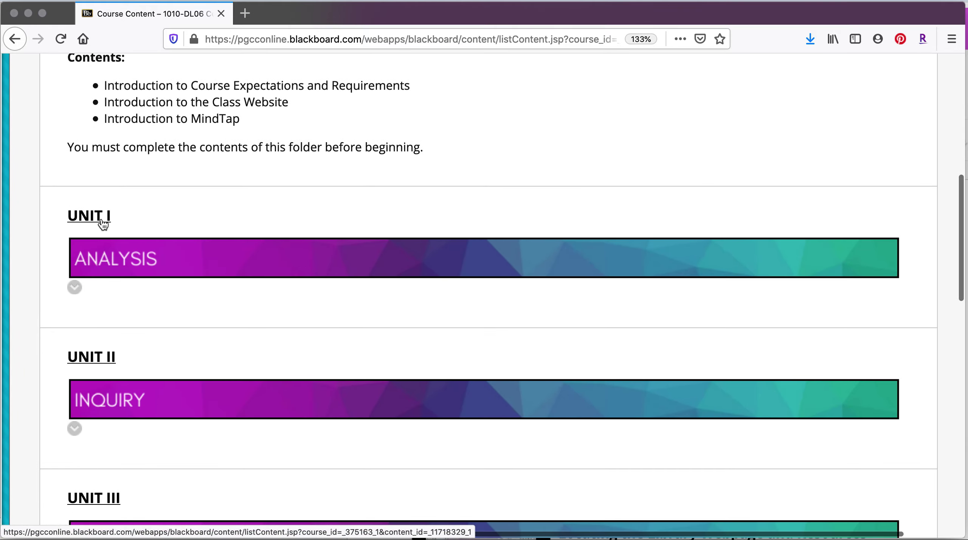
{"action": "left_click", "coordinate": [102, 218]}
Step: Open Unit Readings, highlight the first reading's ProQuest link, and expand the course menu
{"action": "scroll", "coordinate": [263, 310], "scroll_direction": "down", "scroll_amount": 20}
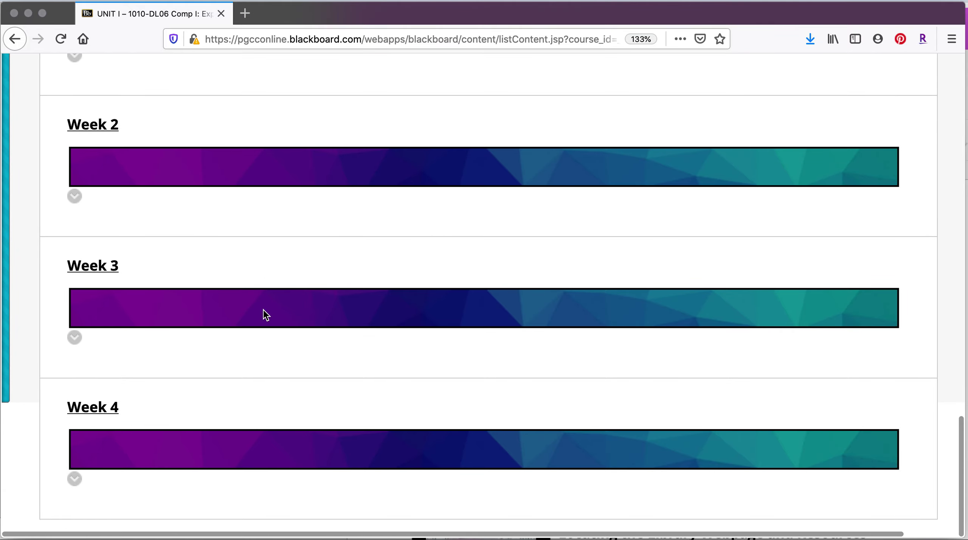
{"action": "scroll", "coordinate": [264, 316], "scroll_direction": "up", "scroll_amount": 12}
{"action": "left_click", "coordinate": [132, 359]}
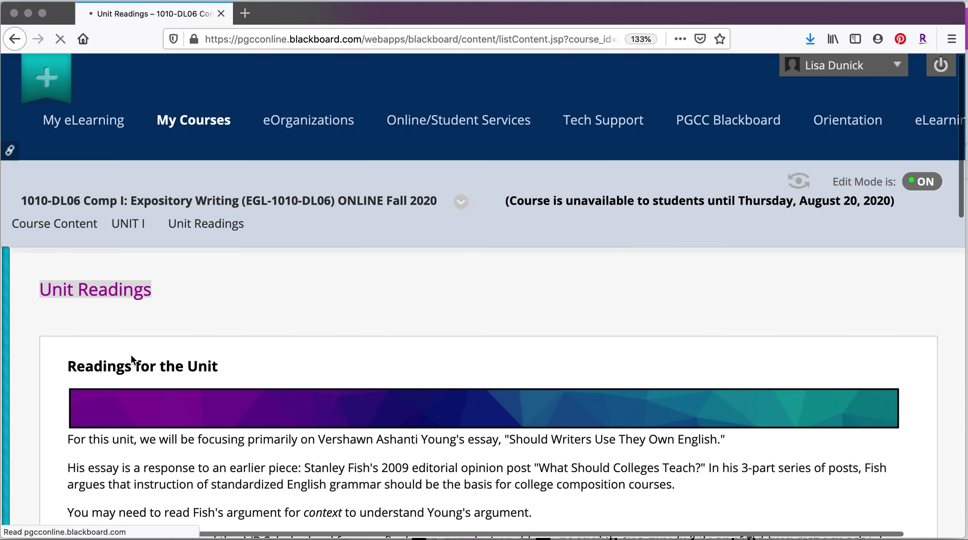
{"action": "scroll", "coordinate": [313, 374], "scroll_direction": "down", "scroll_amount": 5}
{"action": "scroll", "coordinate": [313, 372], "scroll_direction": "down", "scroll_amount": 3}
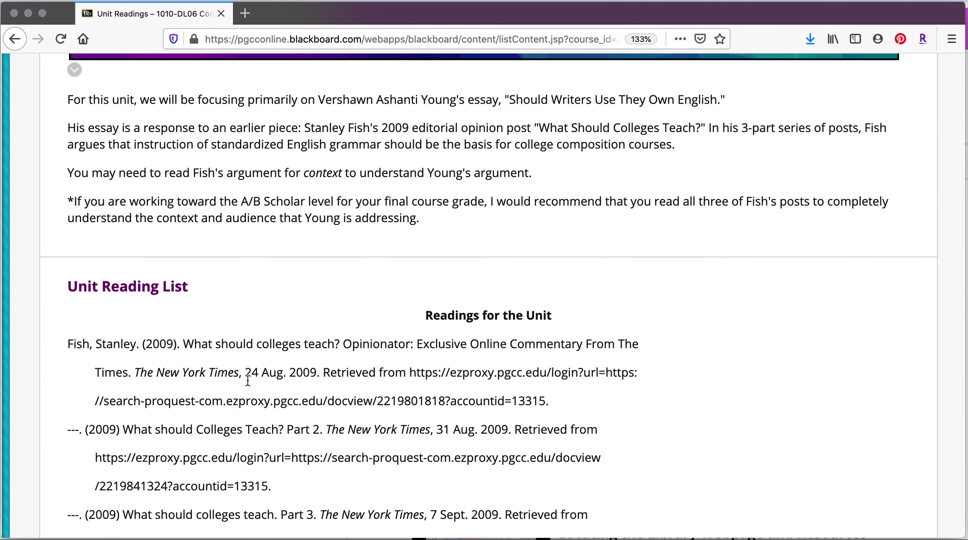
{"action": "left_click_drag", "start_coordinate": [146, 400], "coordinate": [221, 400]}
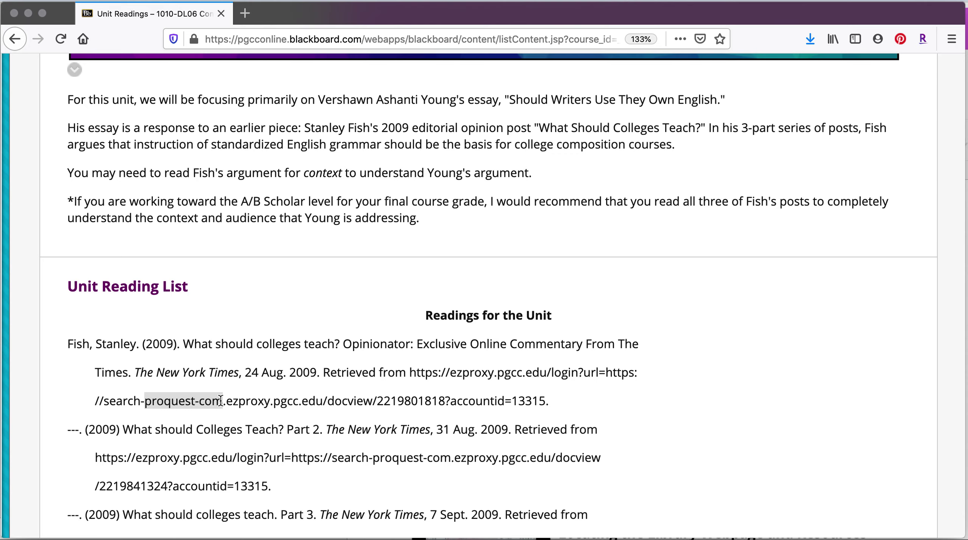
{"action": "left_click", "coordinate": [8, 304]}
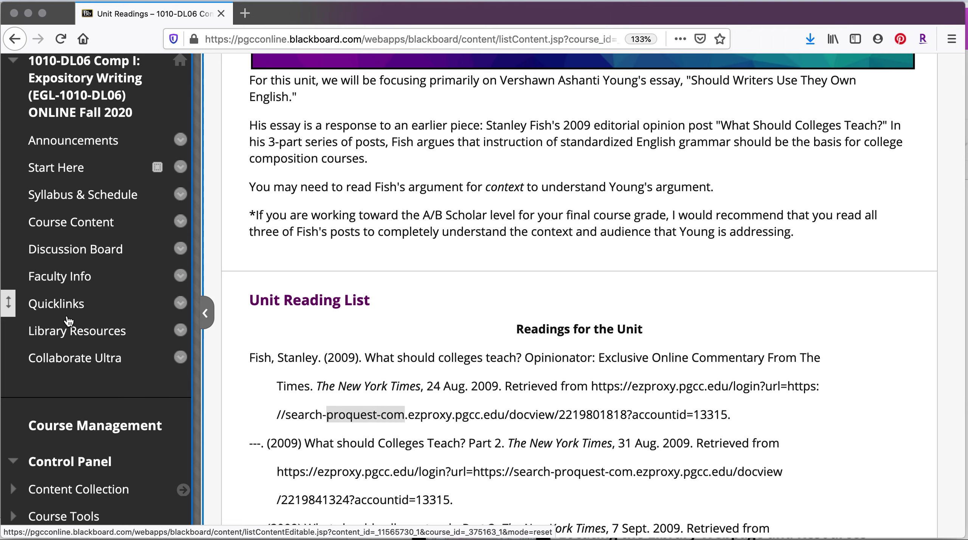
Step: Open Library Resources from the course menu in a new browser tab
{"action": "right_click", "coordinate": [84, 334]}
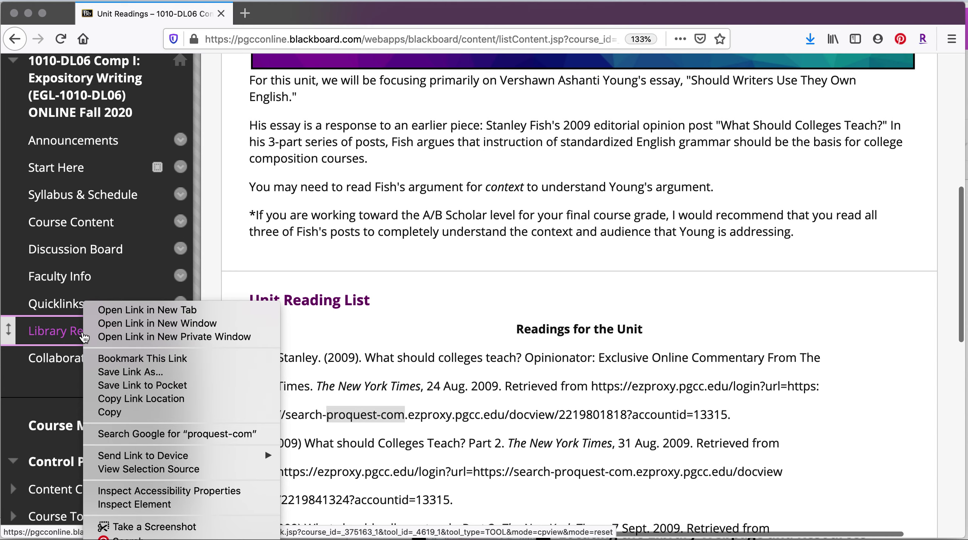
{"action": "left_click", "coordinate": [111, 311]}
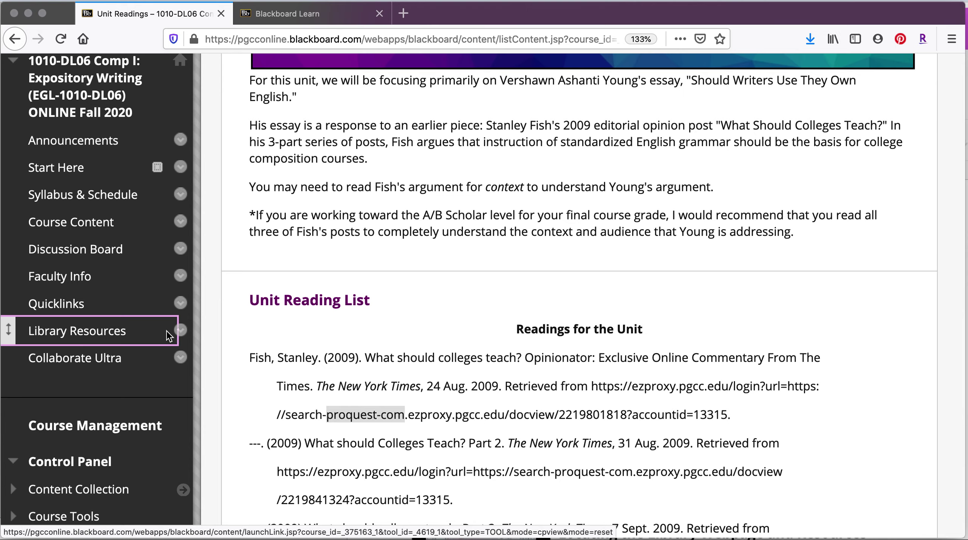
Step: Switch to the Library Resources tab and open the A-Z Database List
{"action": "left_click", "coordinate": [313, 11]}
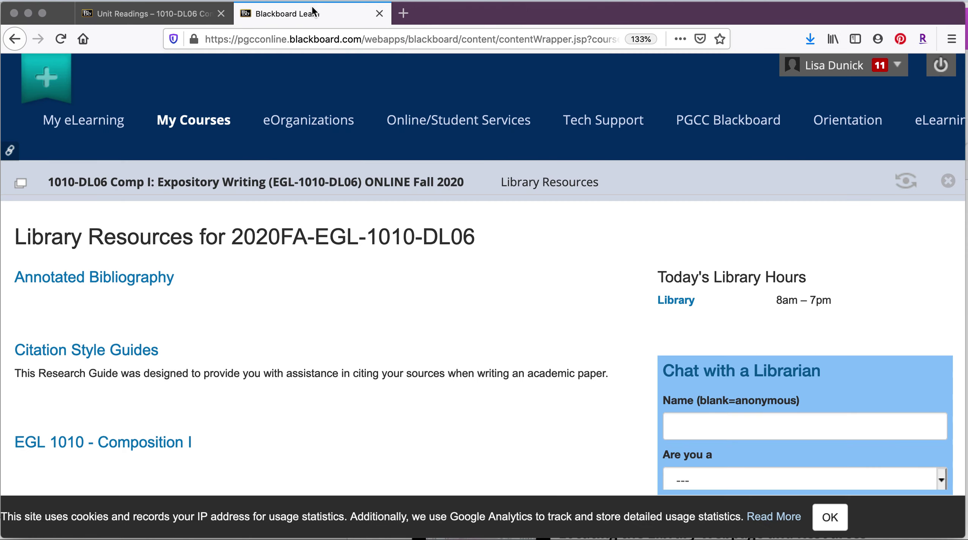
{"action": "scroll", "coordinate": [280, 216], "scroll_direction": "down", "scroll_amount": 1}
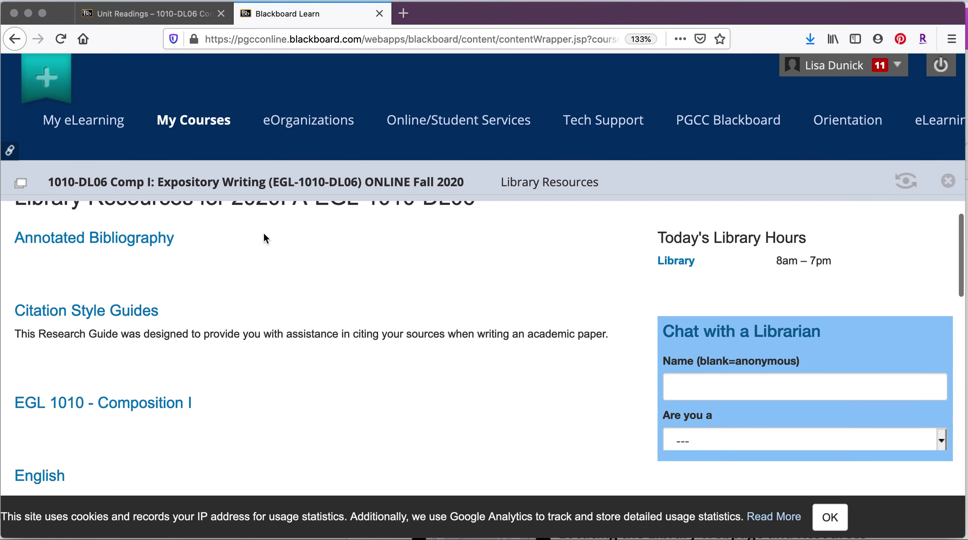
{"action": "scroll", "coordinate": [198, 313], "scroll_direction": "down", "scroll_amount": 5}
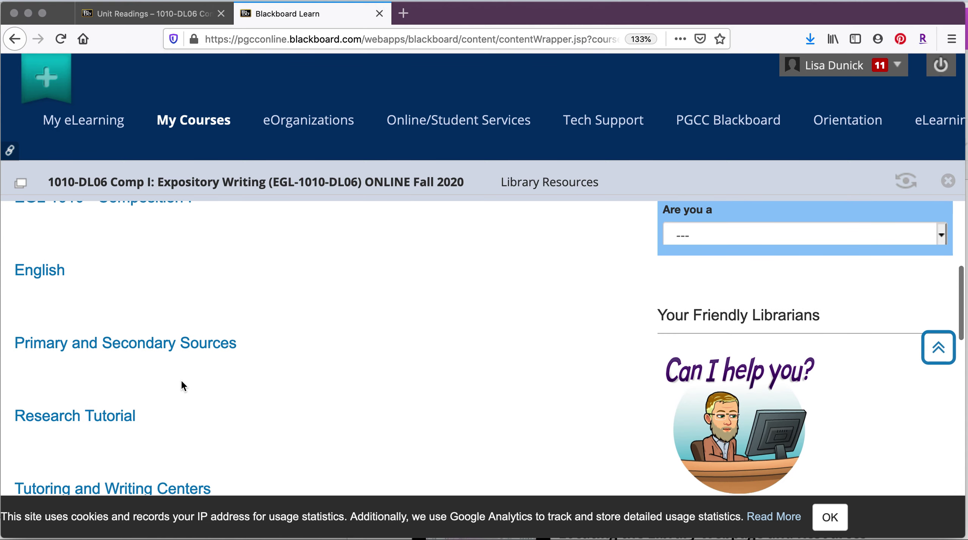
{"action": "scroll", "coordinate": [181, 382], "scroll_direction": "down", "scroll_amount": 4}
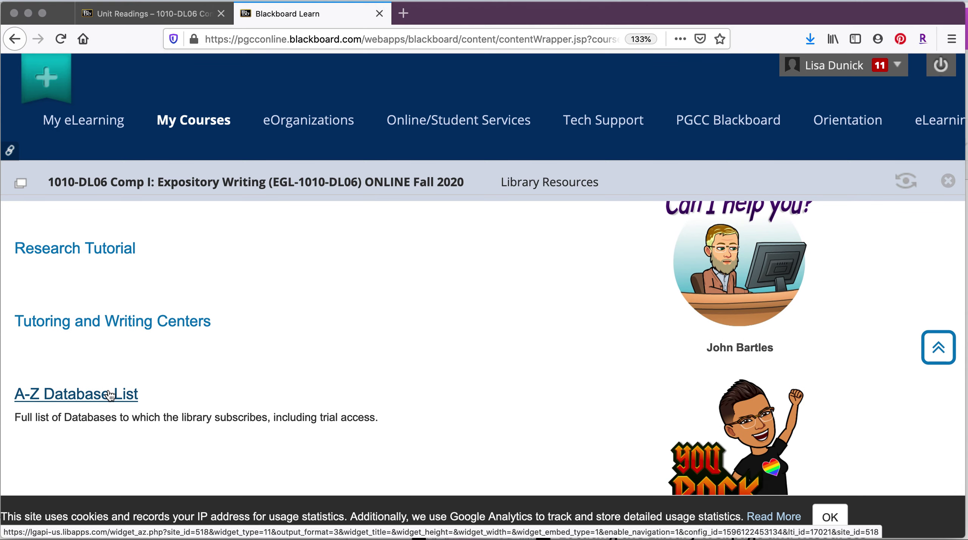
{"action": "left_click", "coordinate": [110, 395]}
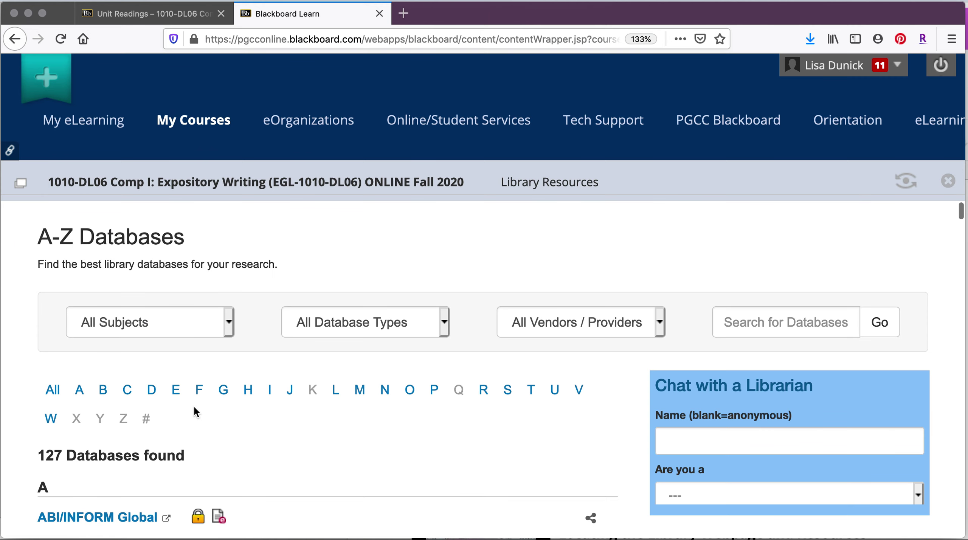
Step: Filter the database list to the letter P and open ProQuest
{"action": "scroll", "coordinate": [193, 405], "scroll_direction": "down", "scroll_amount": 2}
{"action": "scroll", "coordinate": [191, 405], "scroll_direction": "down", "scroll_amount": 1}
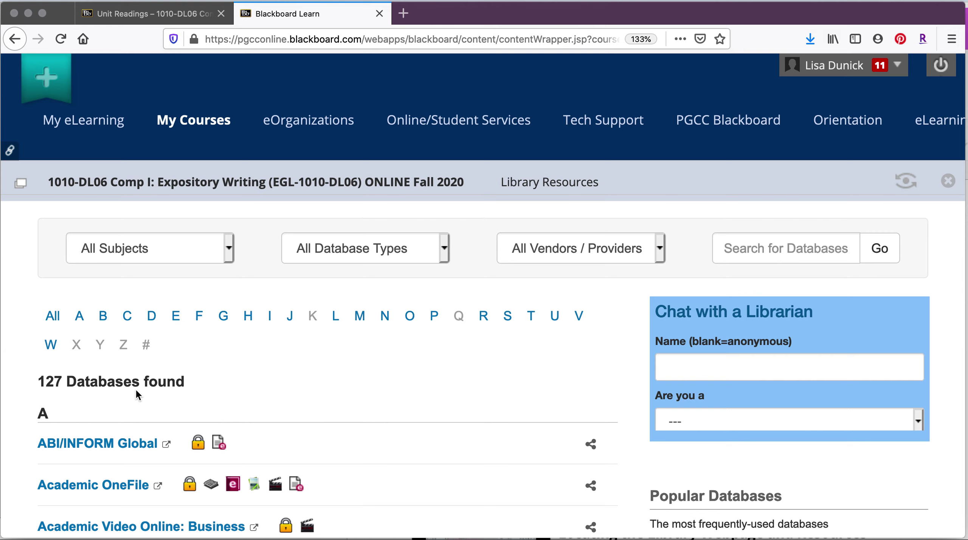
{"action": "left_click", "coordinate": [434, 317]}
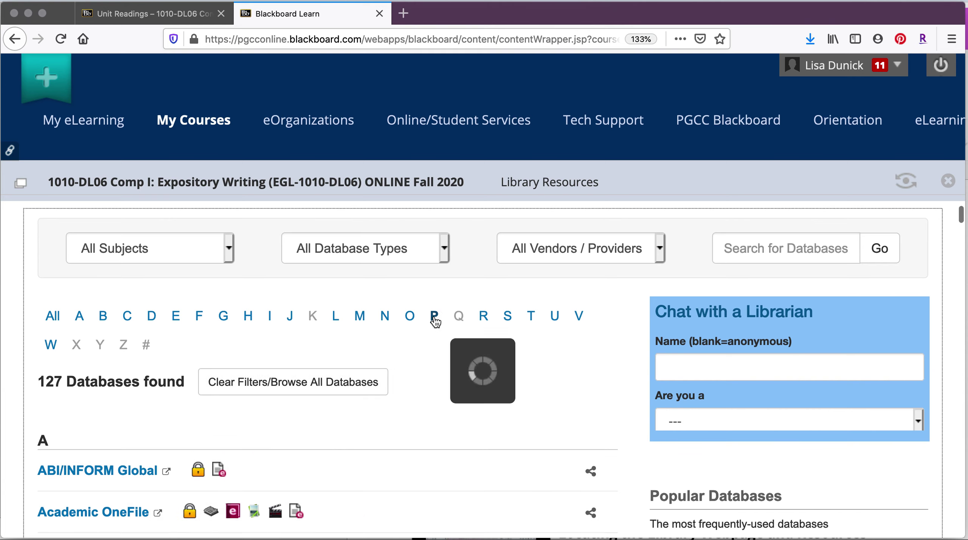
{"action": "scroll", "coordinate": [305, 400], "scroll_direction": "down", "scroll_amount": 5}
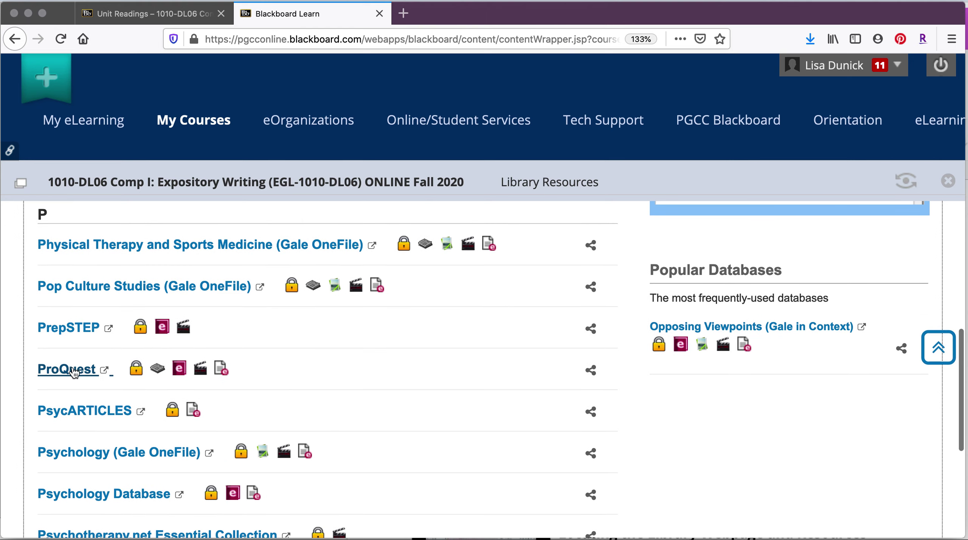
{"action": "left_click", "coordinate": [71, 366]}
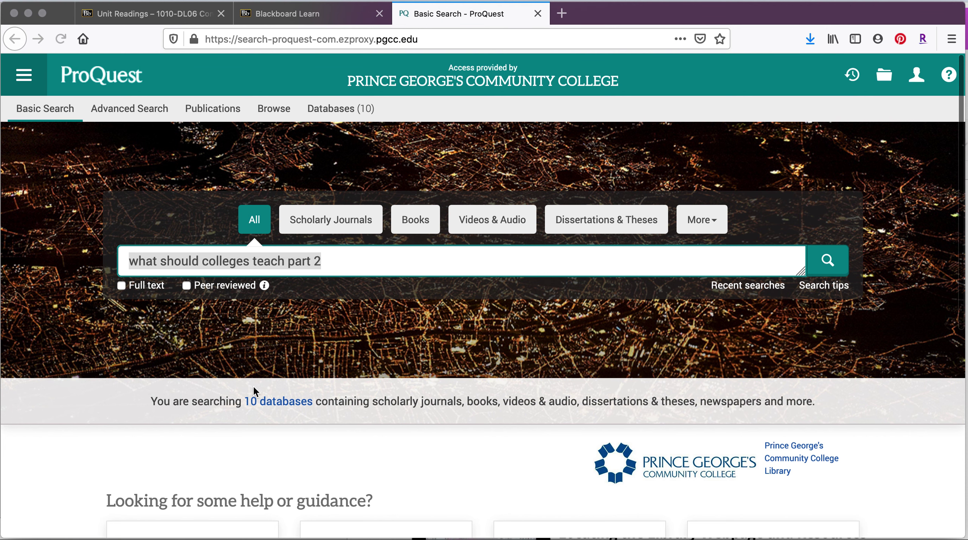
Step: Replace the query with the exact phrase "should writers use they own english" and search
{"action": "left_click", "coordinate": [348, 256]}
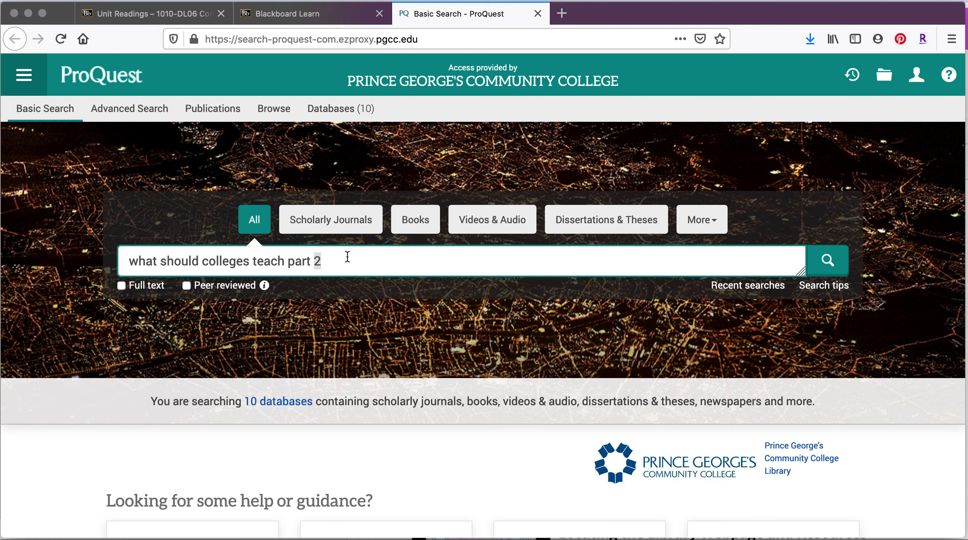
{"action": "key", "text": "BackSpace"}
{"action": "key", "text": "BackSpace"}
{"action": "key", "text": "BackSpace"}
{"action": "key", "text": "BackSpace"}
{"action": "key", "text": "BackSpace"}
{"action": "key", "text": "BackSpace"}
{"action": "key", "text": "BackSpace"}
{"action": "key", "text": "BackSpace"}
{"action": "key", "text": "BackSpace"}
{"action": "key", "text": "BackSpace"}
{"action": "key", "text": "BackSpace"}
{"action": "key", "text": "BackSpace"}
{"action": "key", "text": "BackSpace"}
{"action": "key", "text": "BackSpace"}
{"action": "key", "text": "BackSpace"}
{"action": "key", "text": "BackSpace"}
{"action": "key", "text": "BackSpace"}
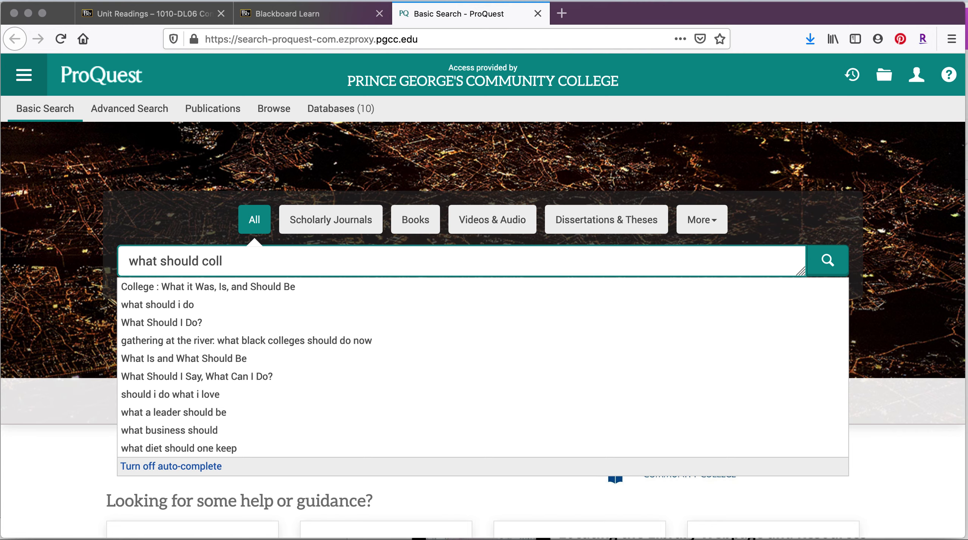
{"action": "key", "text": "BackSpace"}
{"action": "key", "text": "BackSpace"}
{"action": "key", "text": "BackSpace"}
{"action": "key", "text": "BackSpace"}
{"action": "key", "text": "BackSpace"}
{"action": "key", "text": "BackSpace"}
{"action": "key", "text": "BackSpace"}
{"action": "key", "text": "BackSpace"}
{"action": "key", "text": "BackSpace"}
{"action": "key", "text": "BackSpace"}
{"action": "key", "text": "BackSpace"}
{"action": "key", "text": "BackSpace"}
{"action": "key", "text": "BackSpace"}
{"action": "key", "text": "BackSpace"}
{"action": "key", "text": "BackSpace"}
{"action": "key", "text": "BackSpace"}
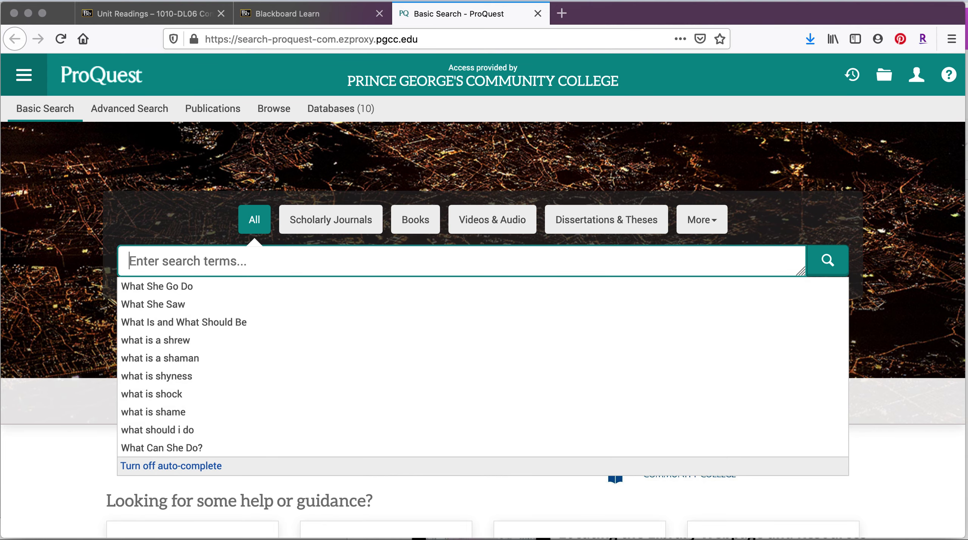
{"action": "type", "text": "\""}
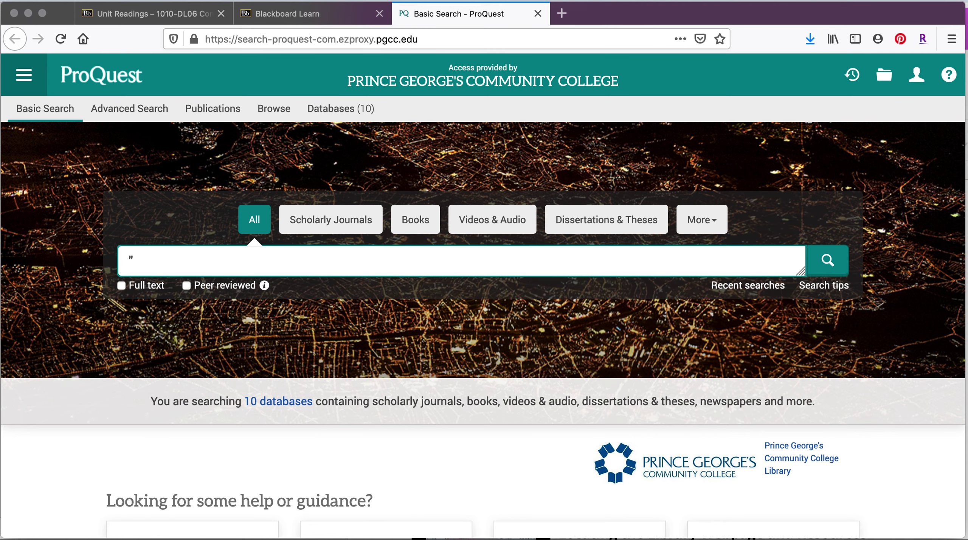
{"action": "type", "text": "should writers use they "}
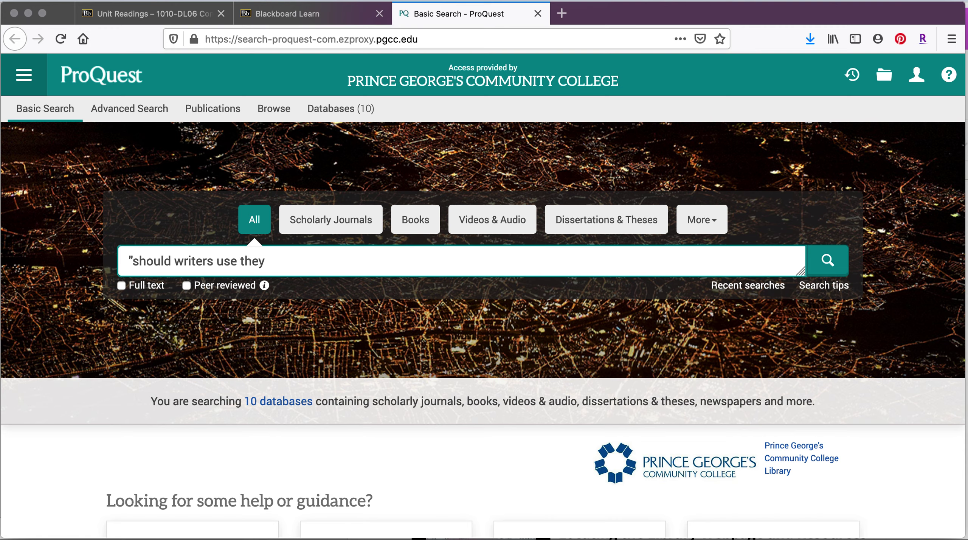
{"action": "type", "text": "own english"}
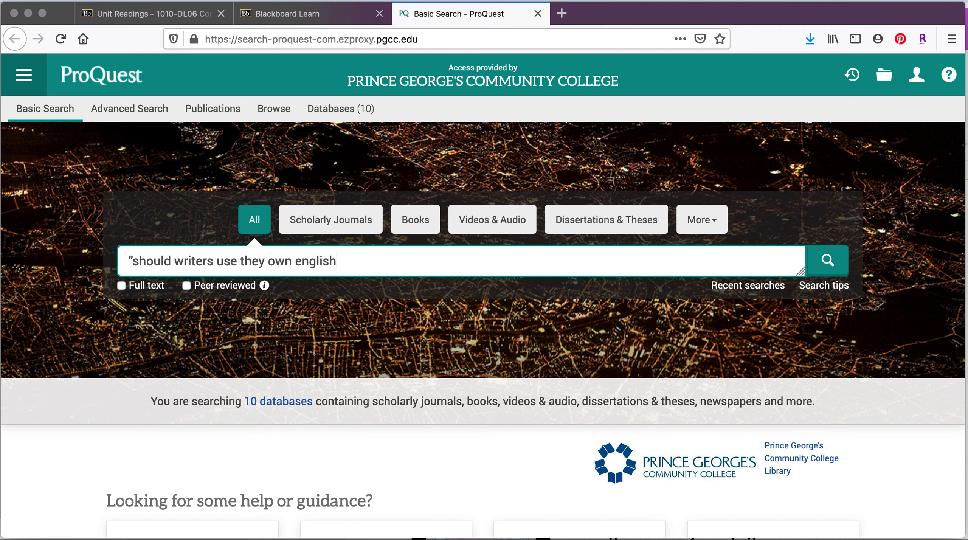
{"action": "type", "text": "\""}
{"action": "left_click", "coordinate": [830, 267]}
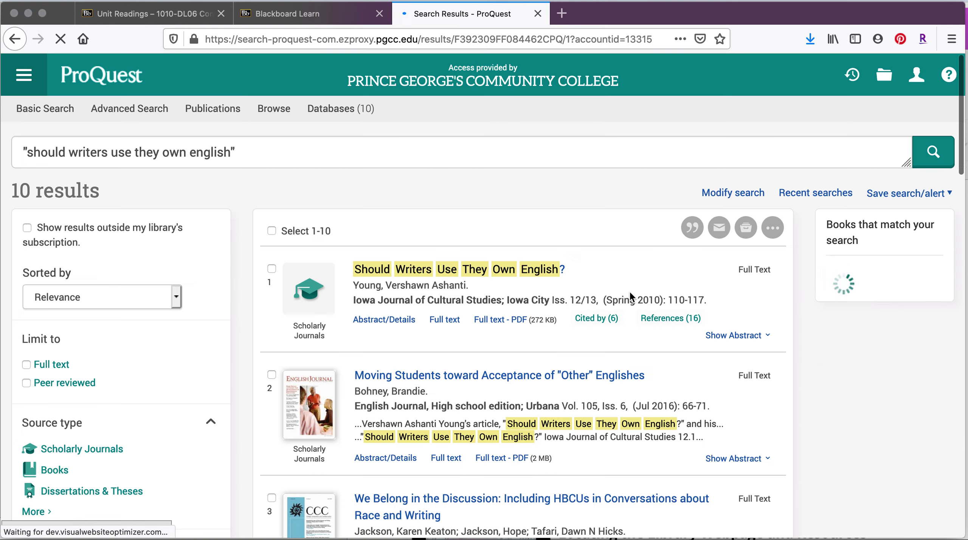
{"action": "scroll", "coordinate": [630, 294], "scroll_direction": "down", "scroll_amount": 1}
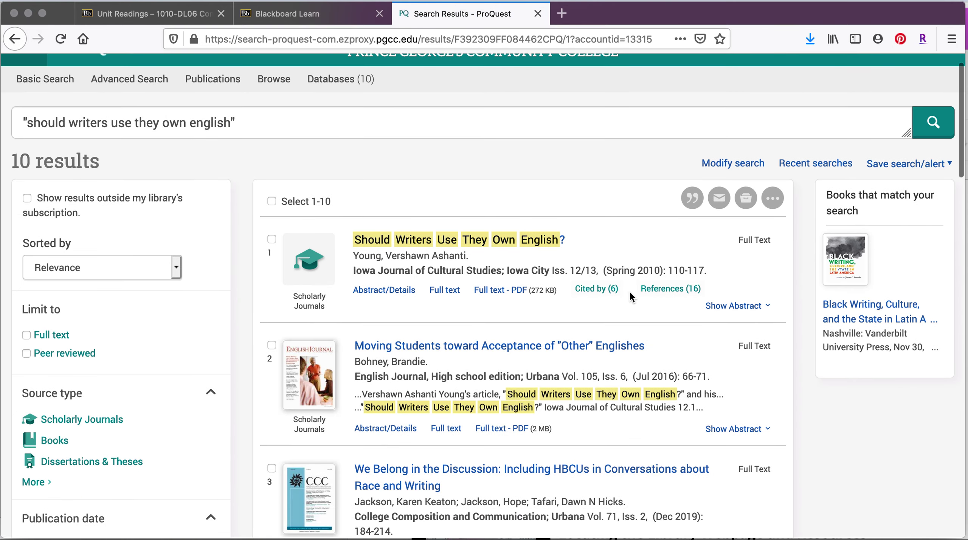
Step: Open Young's article from the first result and scroll through its abstract and full text
{"action": "left_click", "coordinate": [464, 242]}
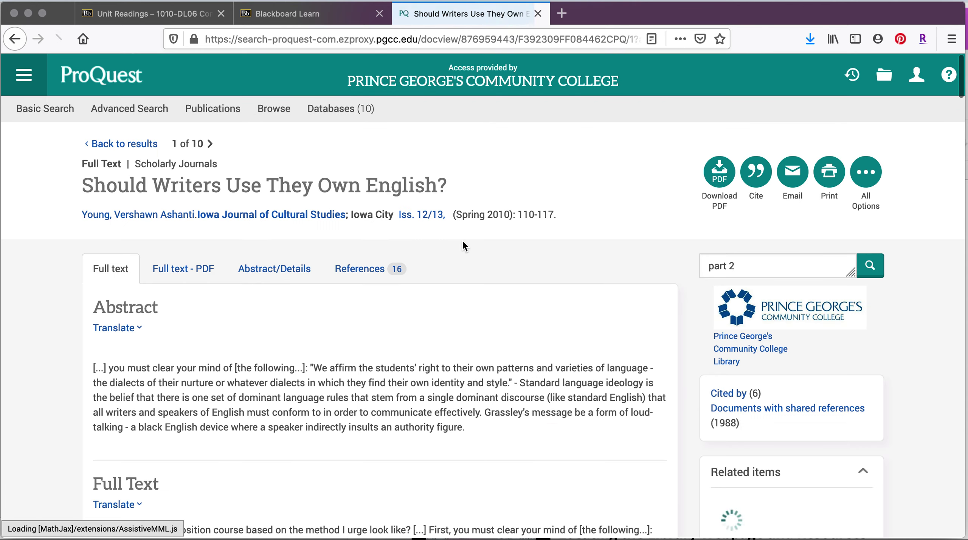
{"action": "scroll", "coordinate": [445, 330], "scroll_direction": "down", "scroll_amount": 1}
{"action": "scroll", "coordinate": [445, 329], "scroll_direction": "down", "scroll_amount": 1}
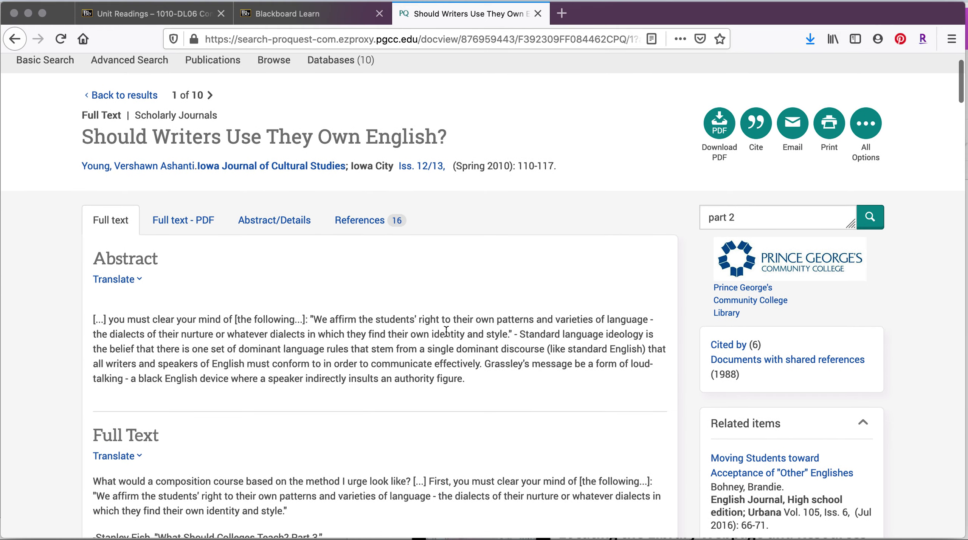
{"action": "scroll", "coordinate": [445, 330], "scroll_direction": "up", "scroll_amount": 1}
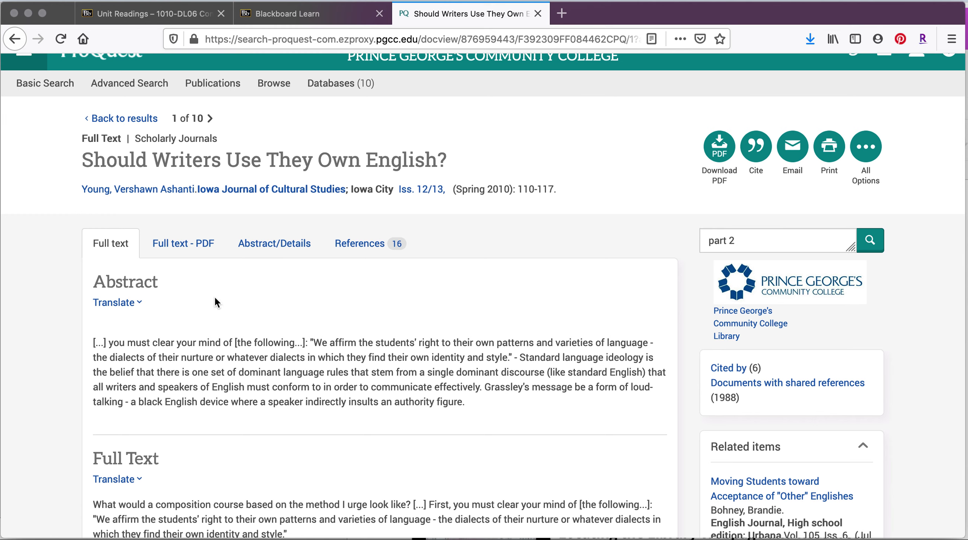
Step: View the article's full text as a PDF and scroll through it
{"action": "left_click", "coordinate": [193, 251]}
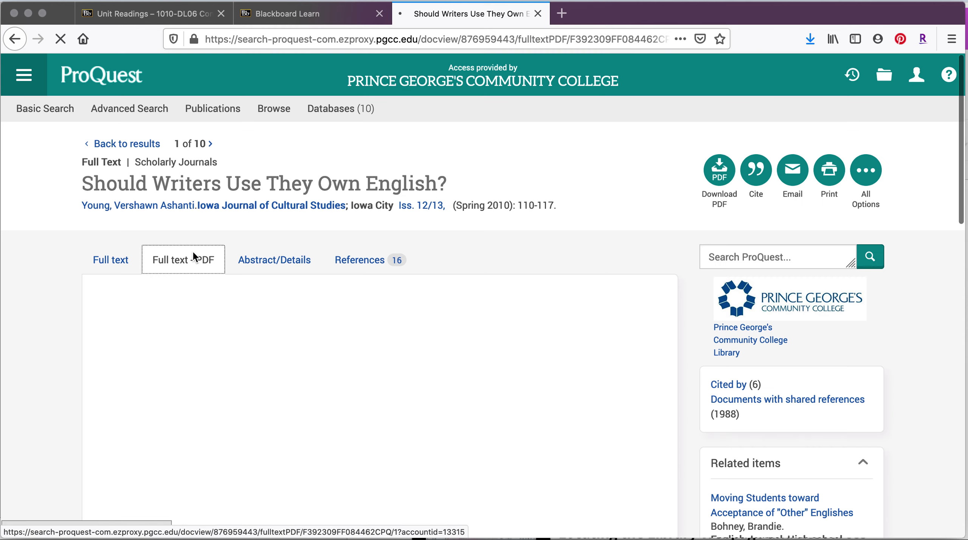
{"action": "scroll", "coordinate": [310, 321], "scroll_direction": "down", "scroll_amount": 3}
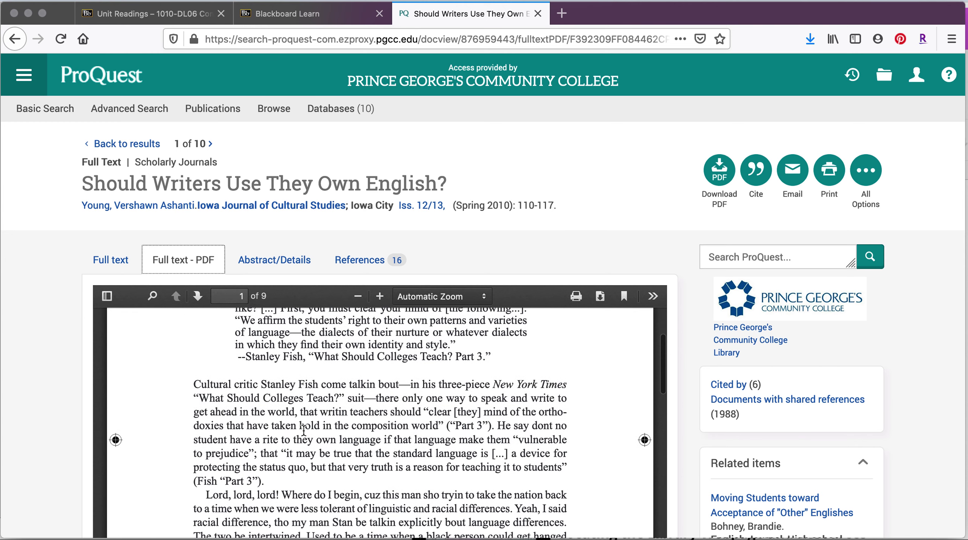
{"action": "scroll", "coordinate": [303, 430], "scroll_direction": "down", "scroll_amount": 8}
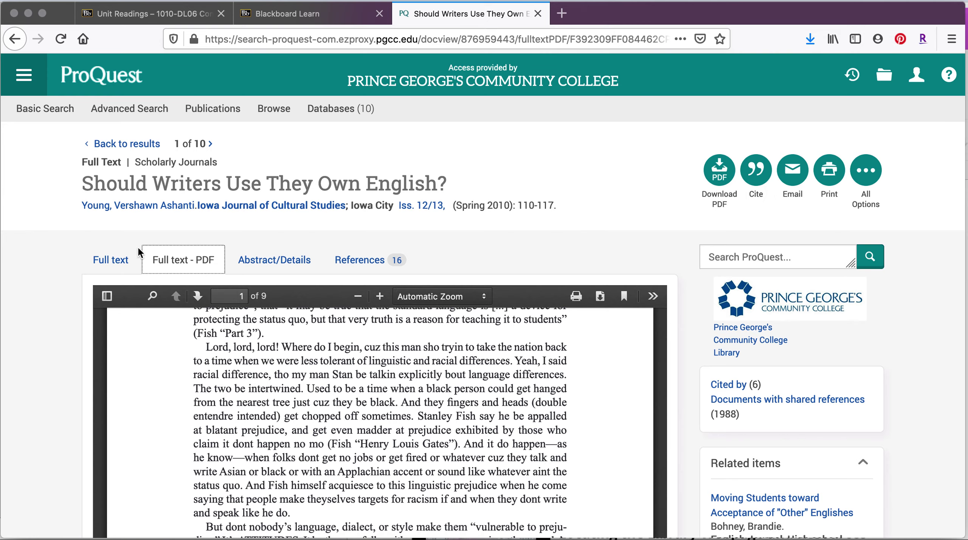
Step: Return to Abstract/Details, then show the article's 16 references
{"action": "left_click", "coordinate": [264, 265]}
{"action": "left_click", "coordinate": [365, 266]}
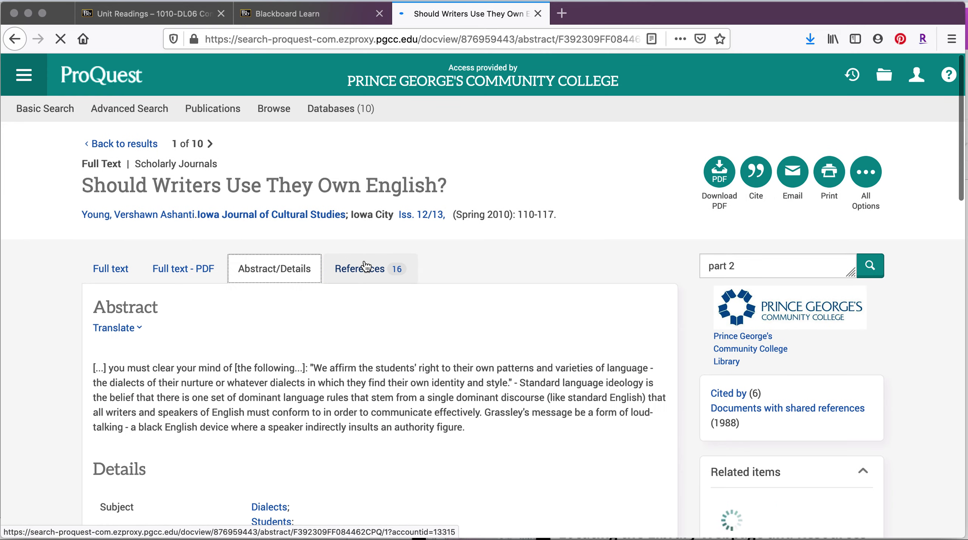
{"action": "scroll", "coordinate": [390, 346], "scroll_direction": "down", "scroll_amount": 3}
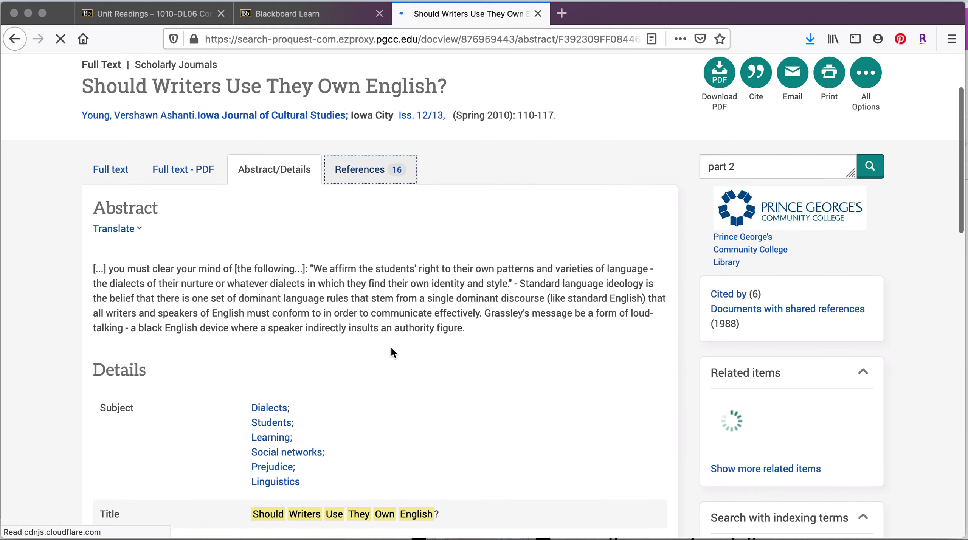
{"action": "scroll", "coordinate": [391, 347], "scroll_direction": "up", "scroll_amount": 2}
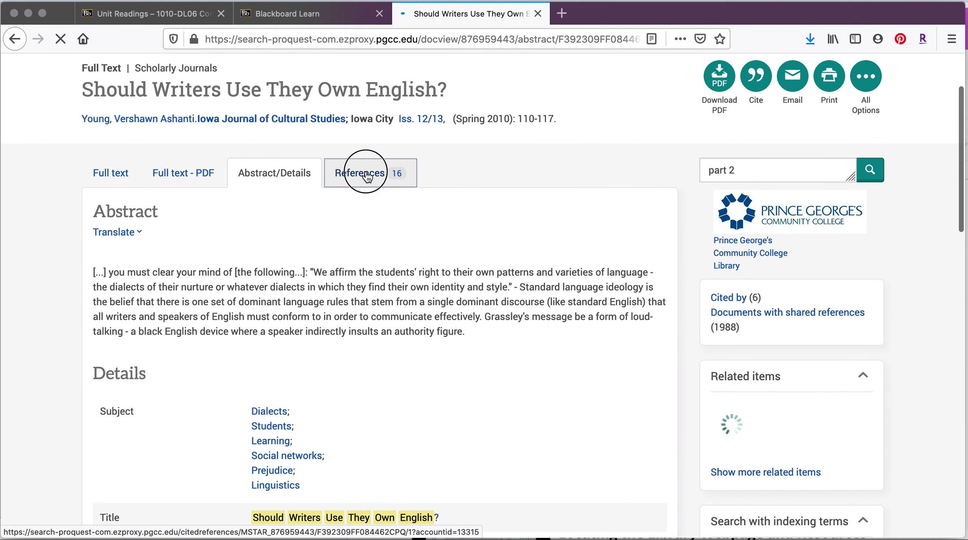
{"action": "left_click", "coordinate": [366, 175]}
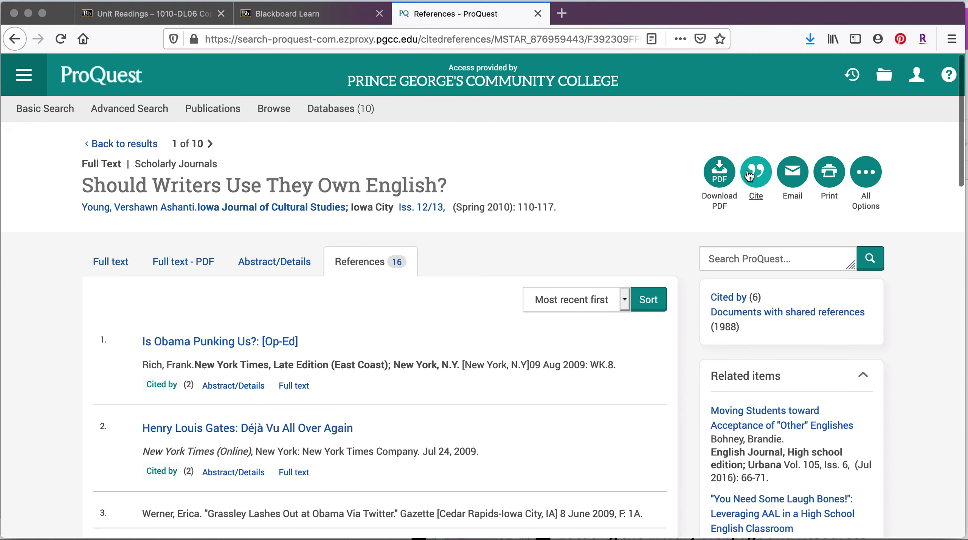
Step: Cite Young's article in APA 6th - American Psychological Association, 6th Edition, then click Done
{"action": "left_click", "coordinate": [749, 175]}
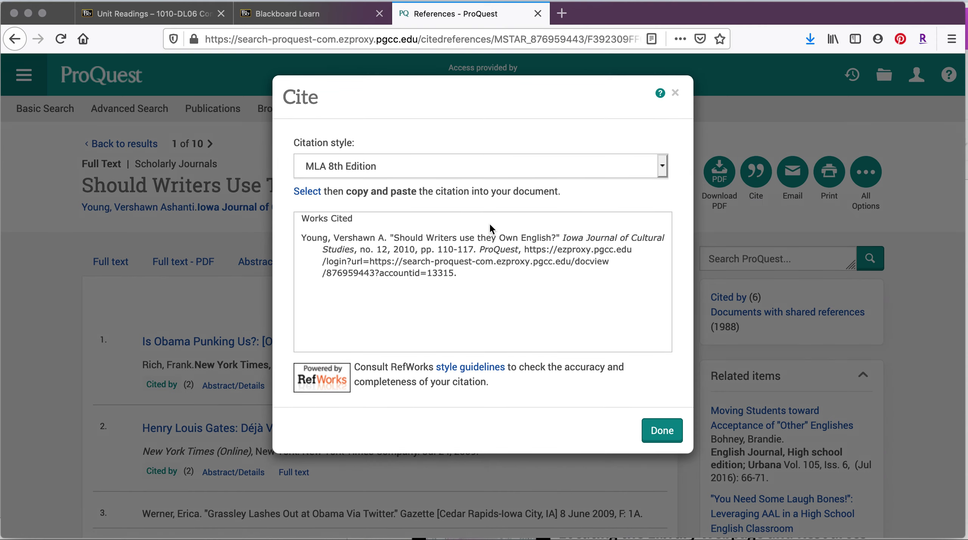
{"action": "left_click", "coordinate": [479, 168]}
{"action": "scroll", "coordinate": [464, 231], "scroll_direction": "up", "scroll_amount": 10}
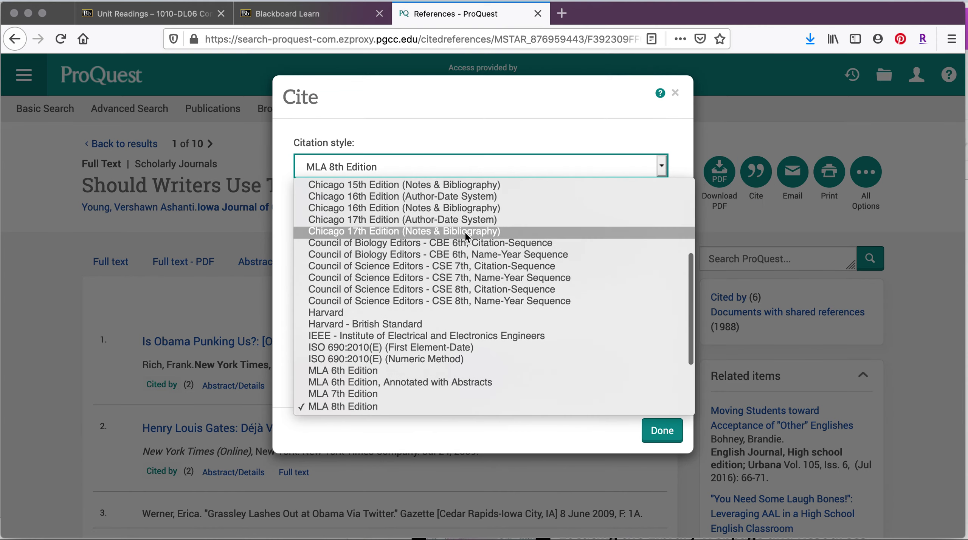
{"action": "scroll", "coordinate": [463, 231], "scroll_direction": "down", "scroll_amount": 5}
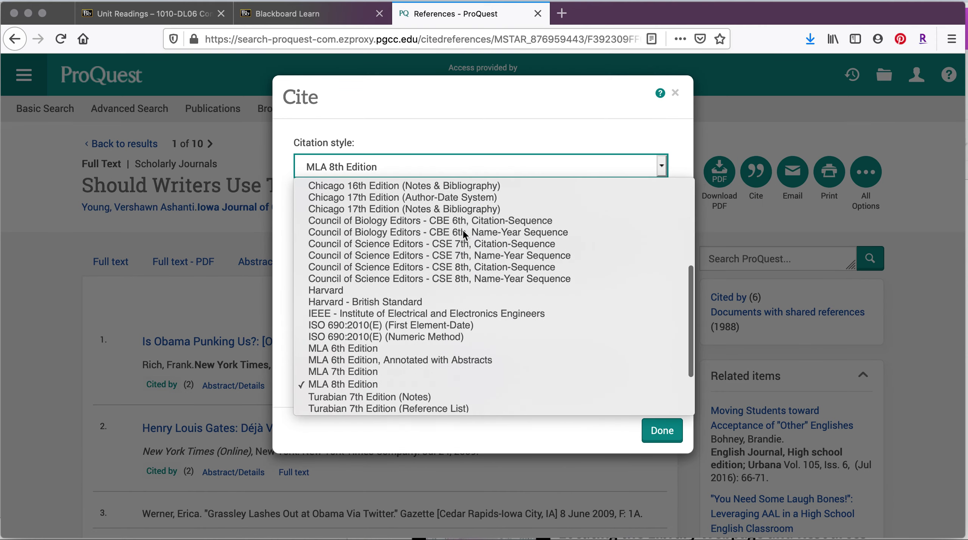
{"action": "scroll", "coordinate": [399, 245], "scroll_direction": "up", "scroll_amount": 3}
{"action": "scroll", "coordinate": [399, 243], "scroll_direction": "down", "scroll_amount": 3}
{"action": "scroll", "coordinate": [399, 245], "scroll_direction": "up", "scroll_amount": 4}
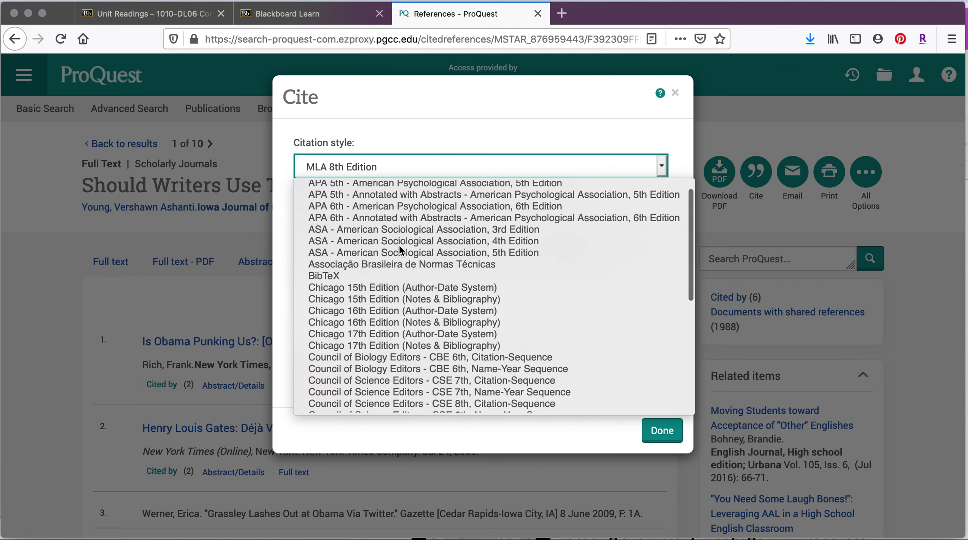
{"action": "left_click", "coordinate": [382, 224]}
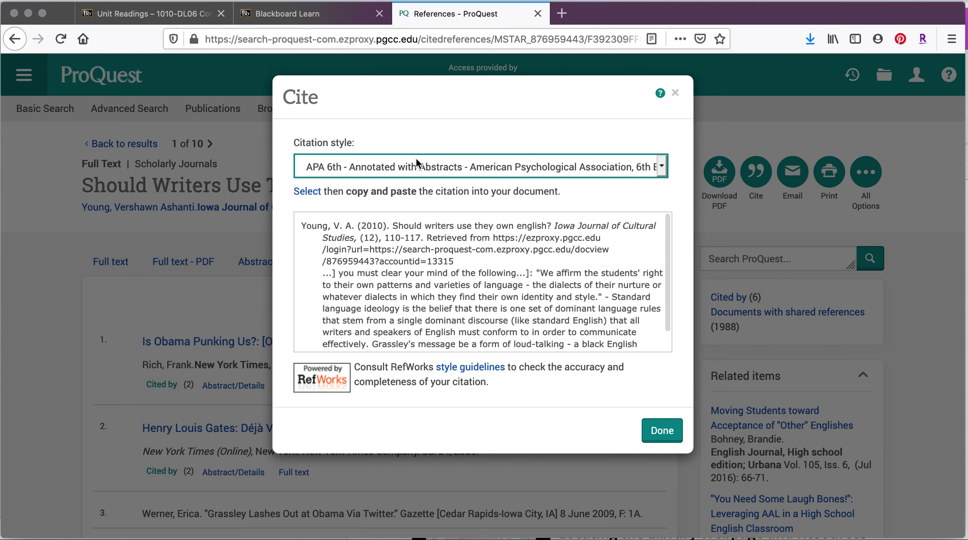
{"action": "left_click", "coordinate": [416, 158]}
{"action": "left_click", "coordinate": [416, 152]}
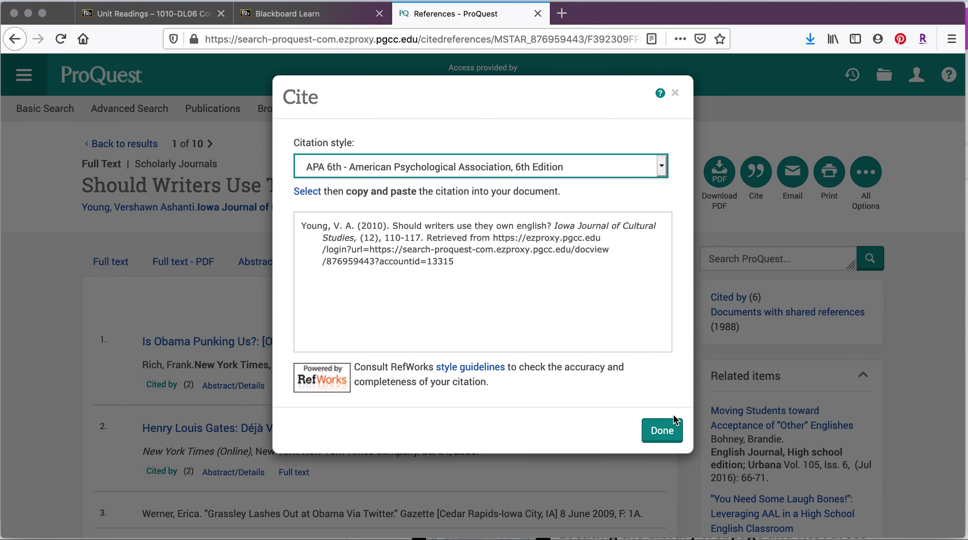
{"action": "left_click", "coordinate": [666, 431]}
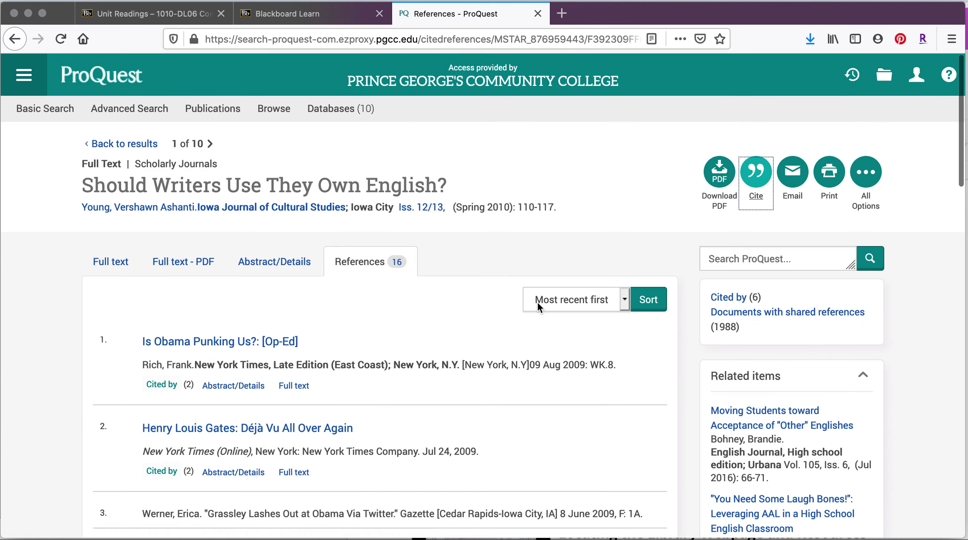
Step: From the ProQuest home page, search for 'writers, english', getting 26,942,694 results
{"action": "left_click", "coordinate": [88, 86]}
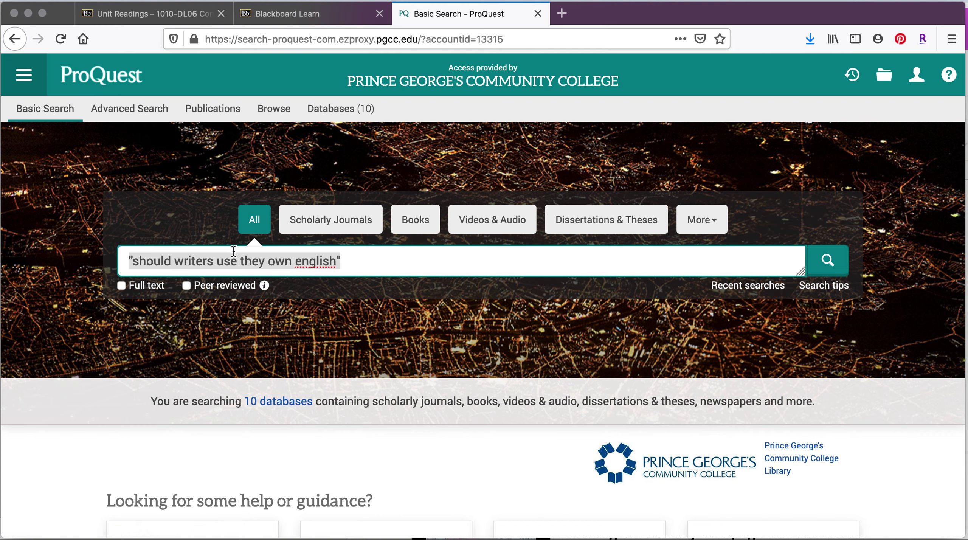
{"action": "type", "text": "wri"}
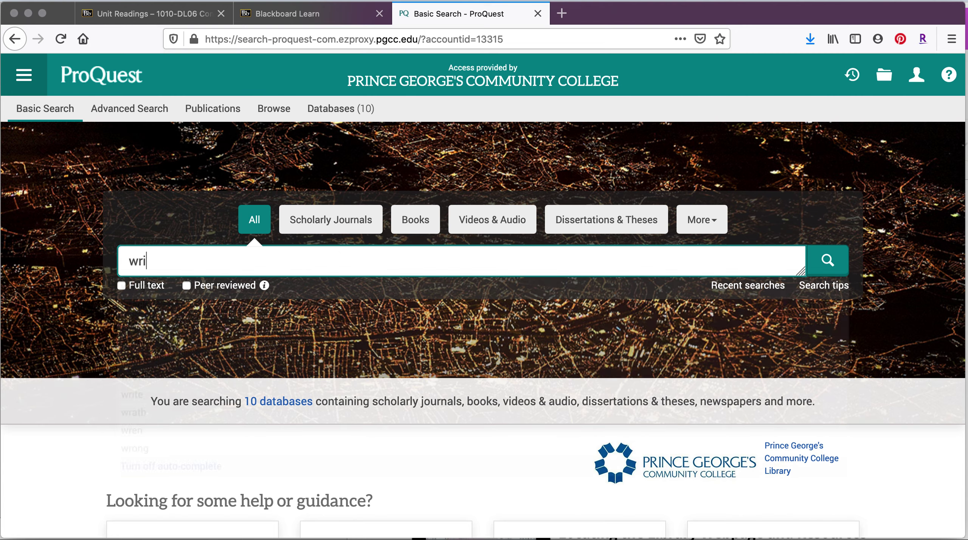
{"action": "type", "text": "ters, english"}
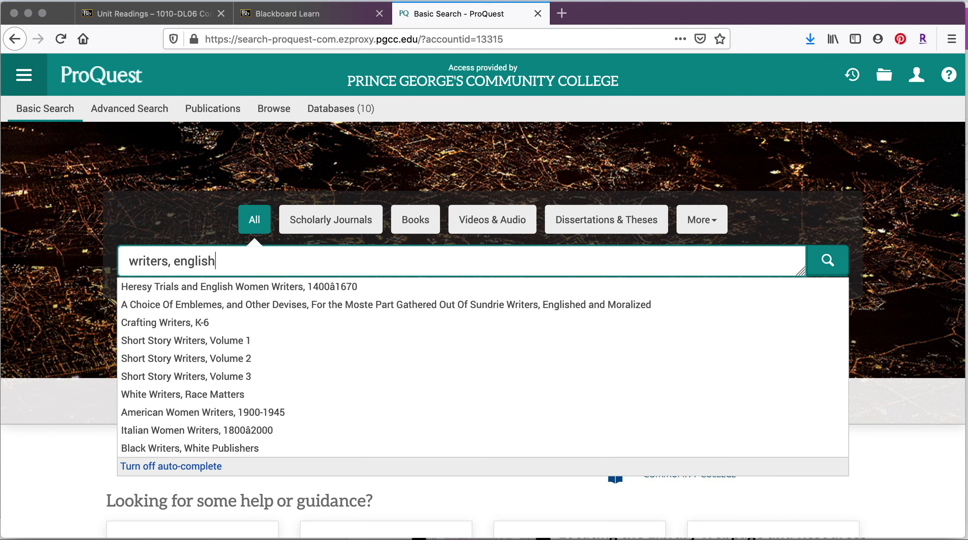
{"action": "key", "text": "Return"}
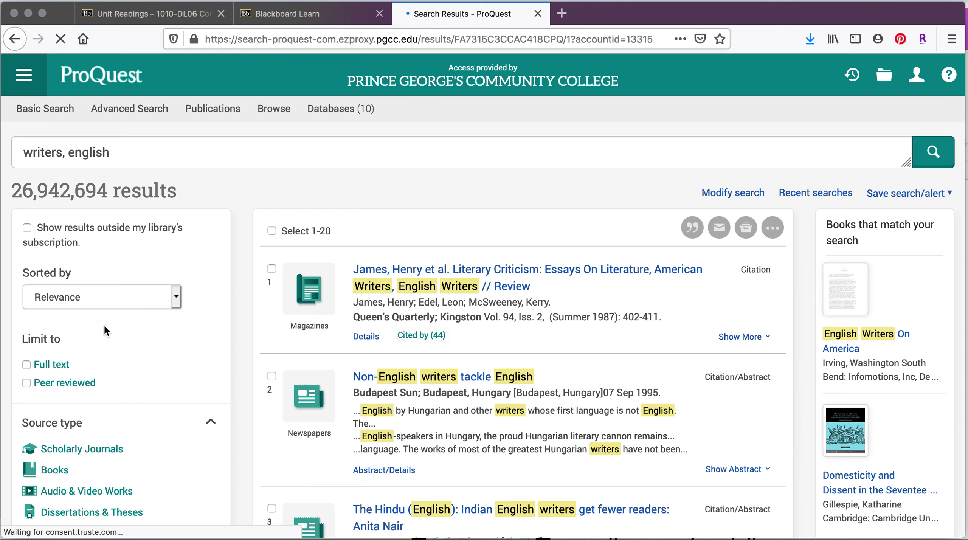
{"action": "scroll", "coordinate": [103, 324], "scroll_direction": "down", "scroll_amount": 4}
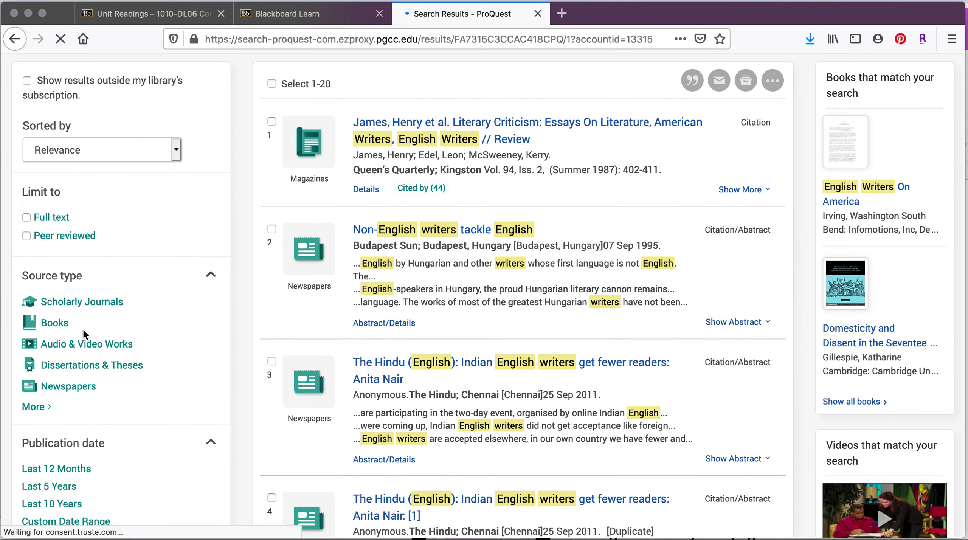
{"action": "scroll", "coordinate": [79, 333], "scroll_direction": "down", "scroll_amount": 6}
{"action": "scroll", "coordinate": [76, 334], "scroll_direction": "up", "scroll_amount": 3}
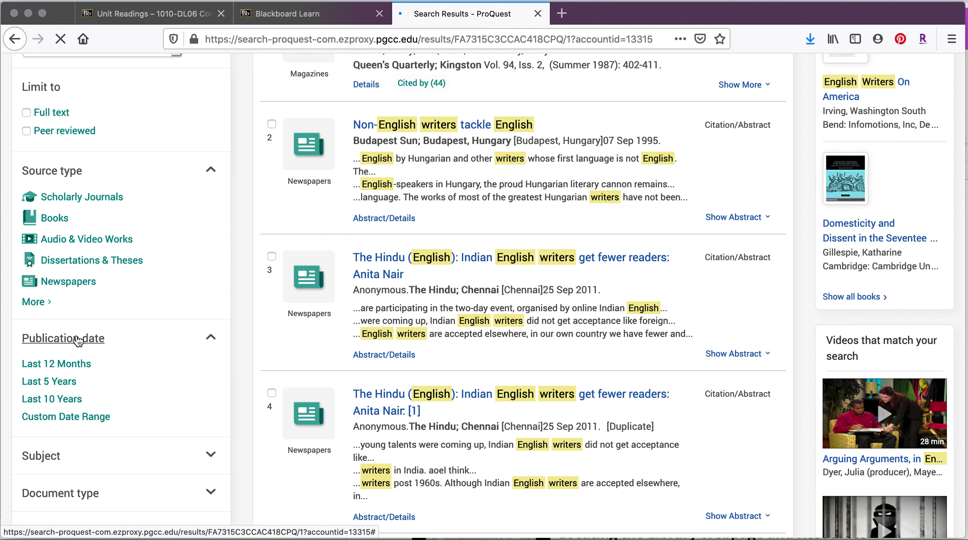
{"action": "scroll", "coordinate": [78, 339], "scroll_direction": "up", "scroll_amount": 7}
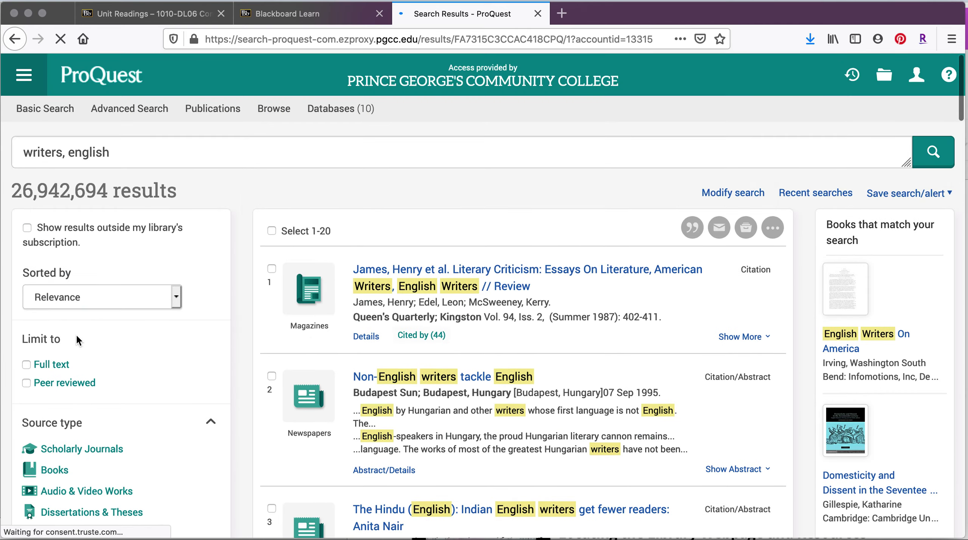
Step: Switch back to the Blackboard Learn tab with the Library Resources P database list
{"action": "left_click", "coordinate": [301, 18]}
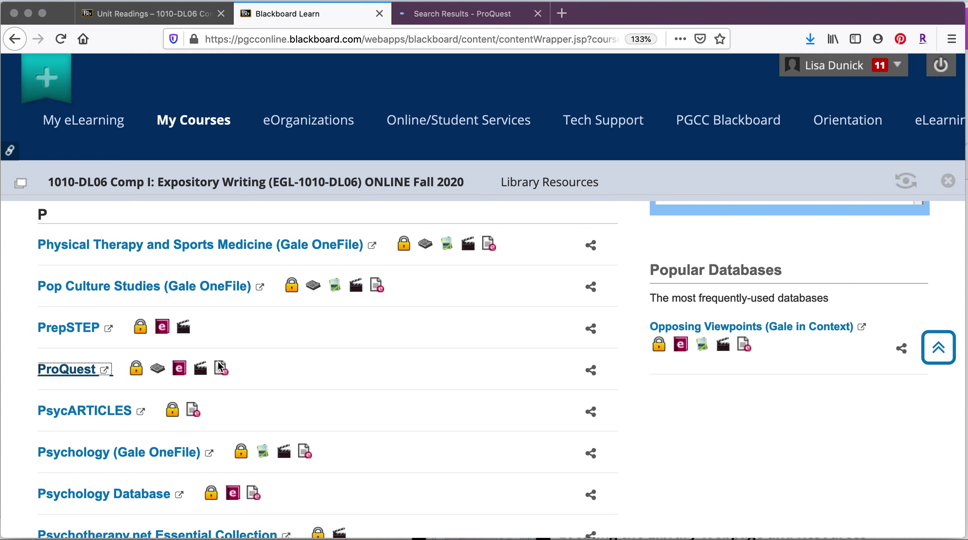